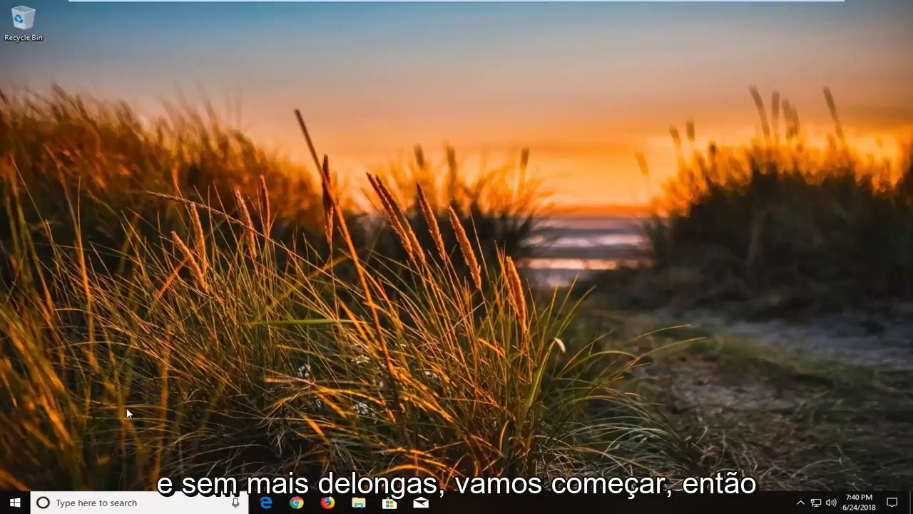
Search Windows for "troubleshoot" and open the Troubleshoot system settings.
left_click(15, 502)
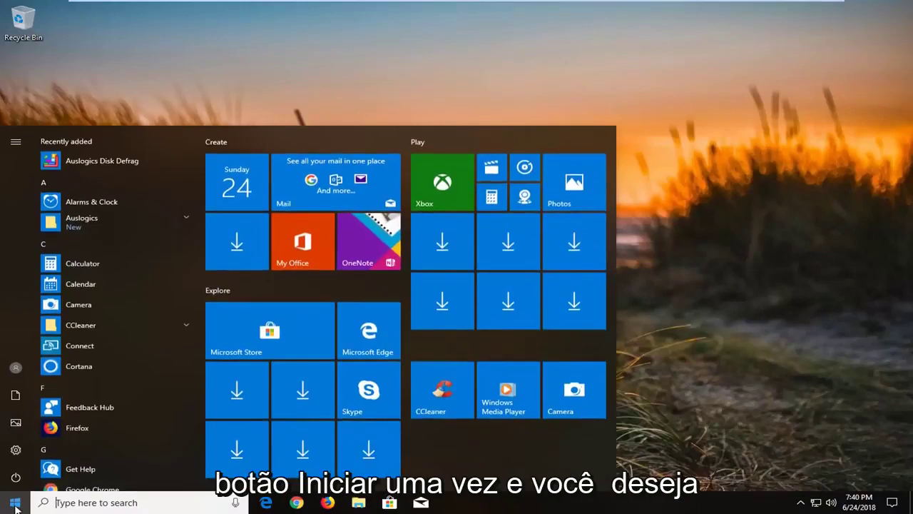
type("troublesho")
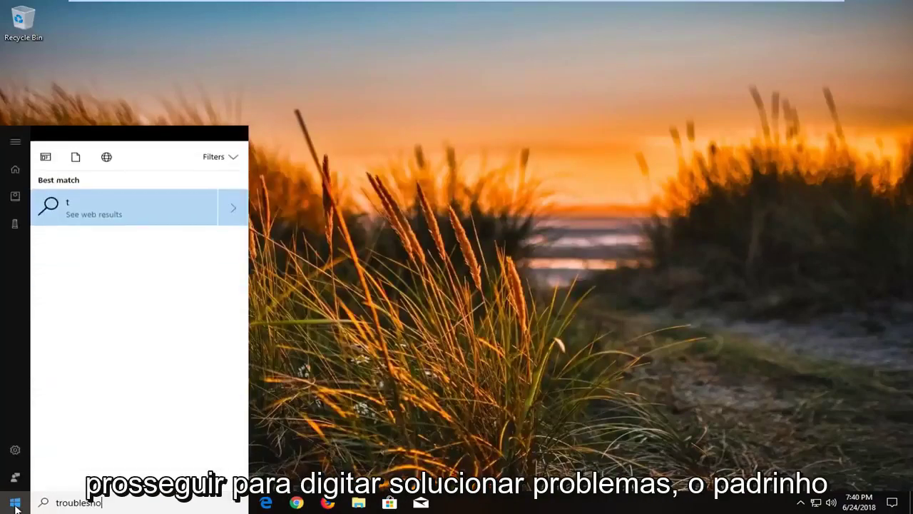
type("ot")
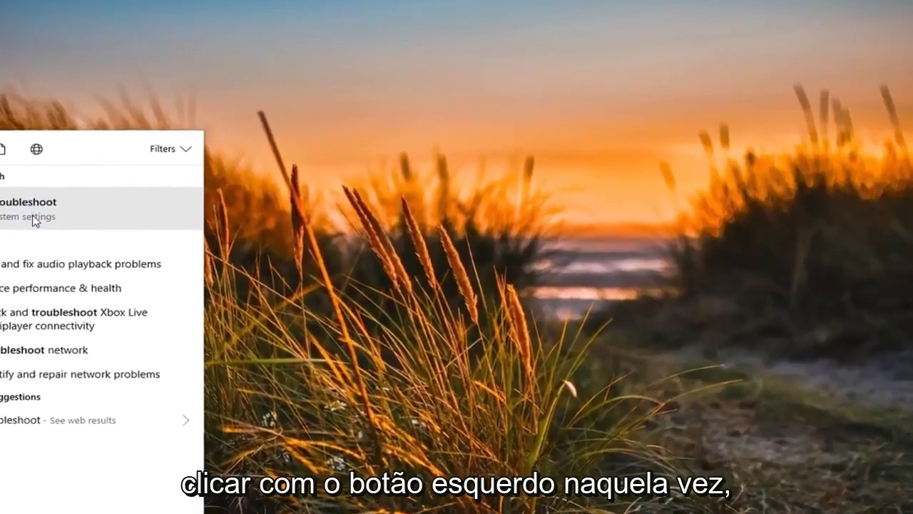
left_click(96, 200)
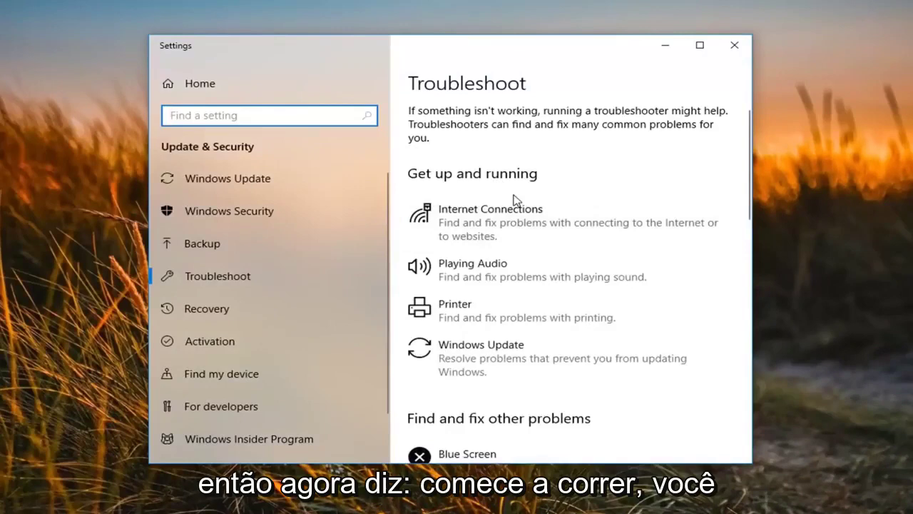
Run the Hardware and Devices troubleshooter and apply its fix to finish installing drivers and updates.
scroll(513, 202, "down", 3)
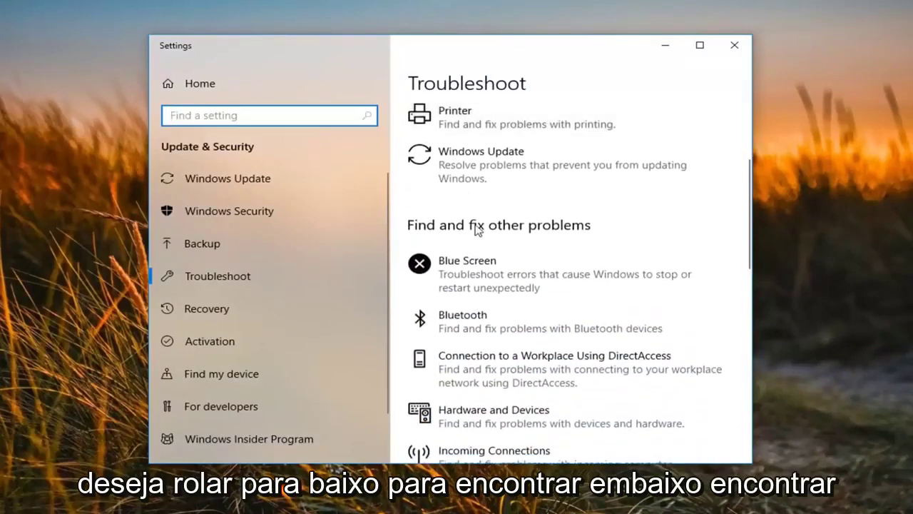
scroll(476, 229, "down", 2)
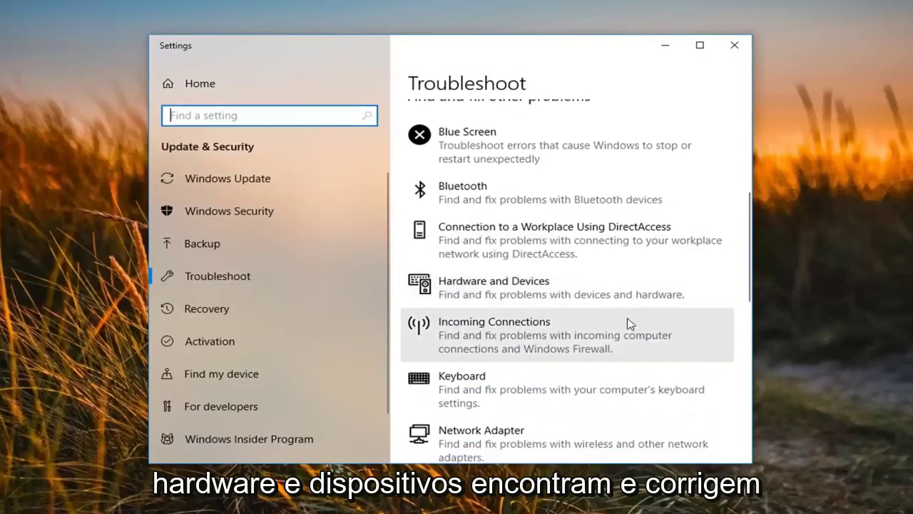
left_click(659, 301)
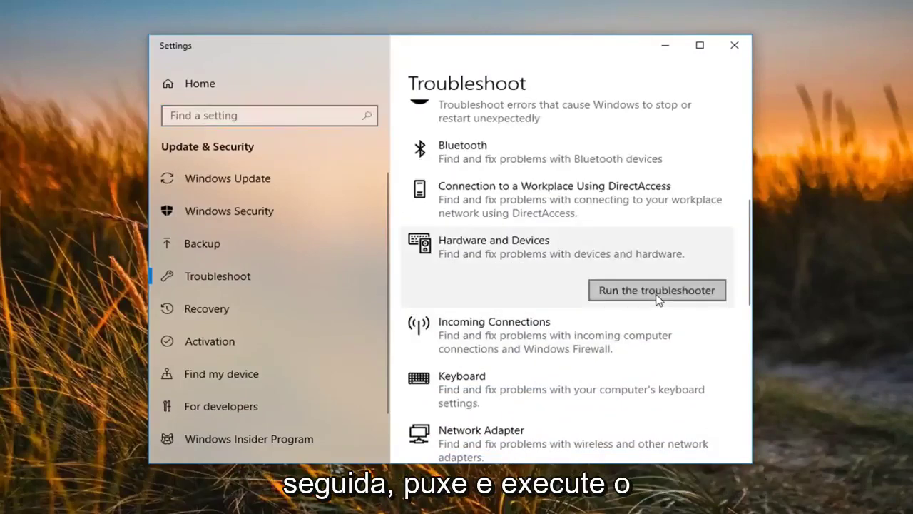
left_click(644, 296)
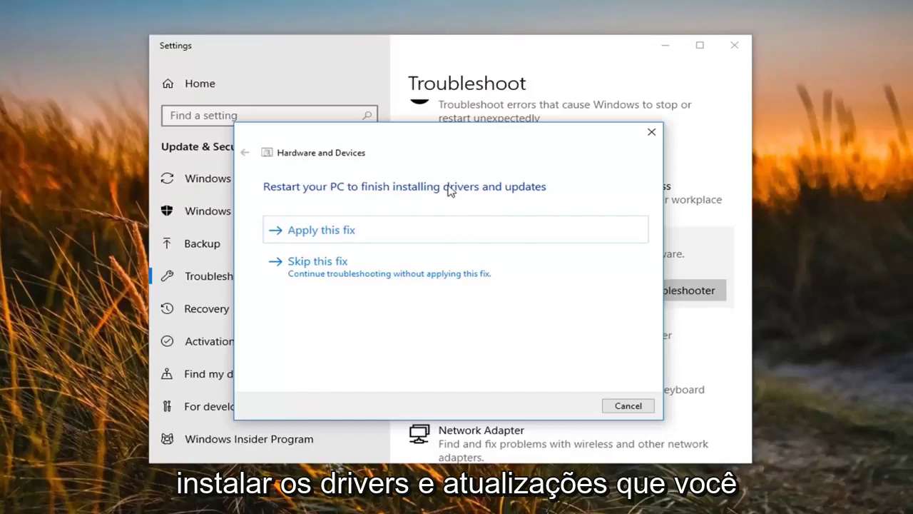
left_click(323, 235)
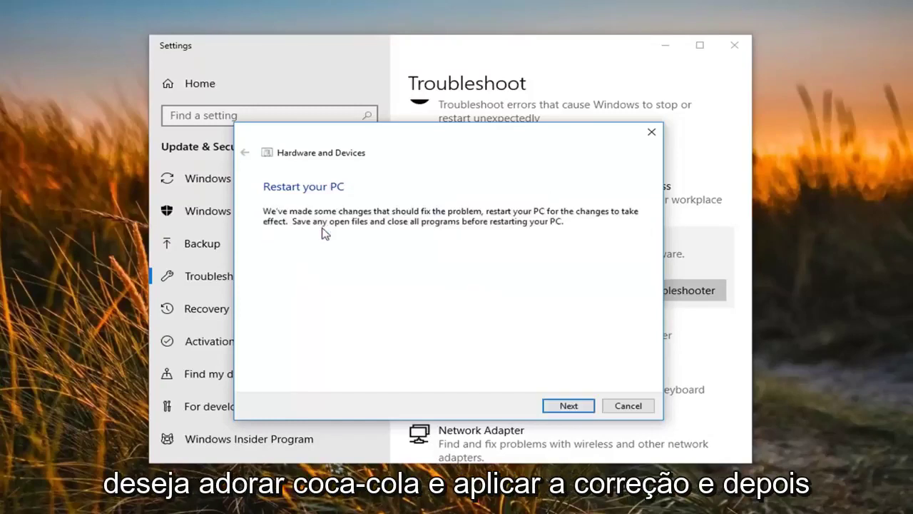
left_click(570, 407)
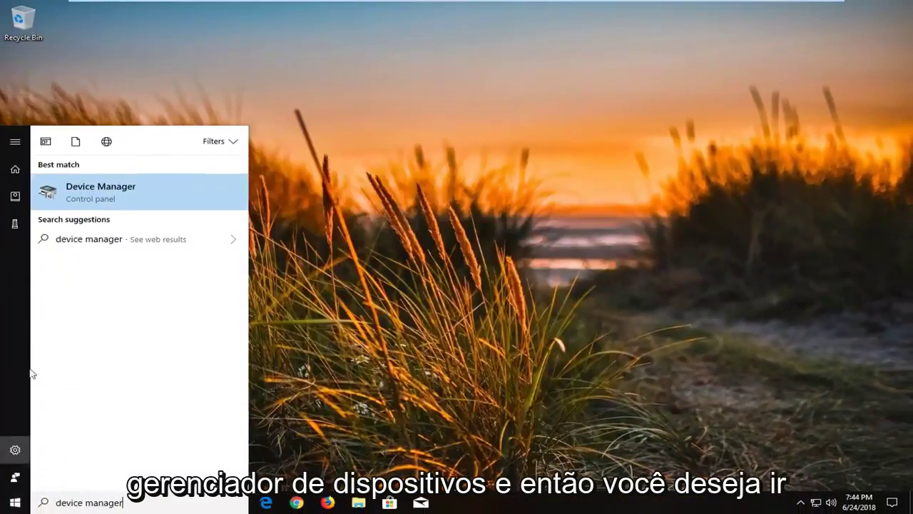
In Device Manager, search automatically for updated driver software for the NECVMWar VMware SATA CD01 drive.
left_click(124, 194)
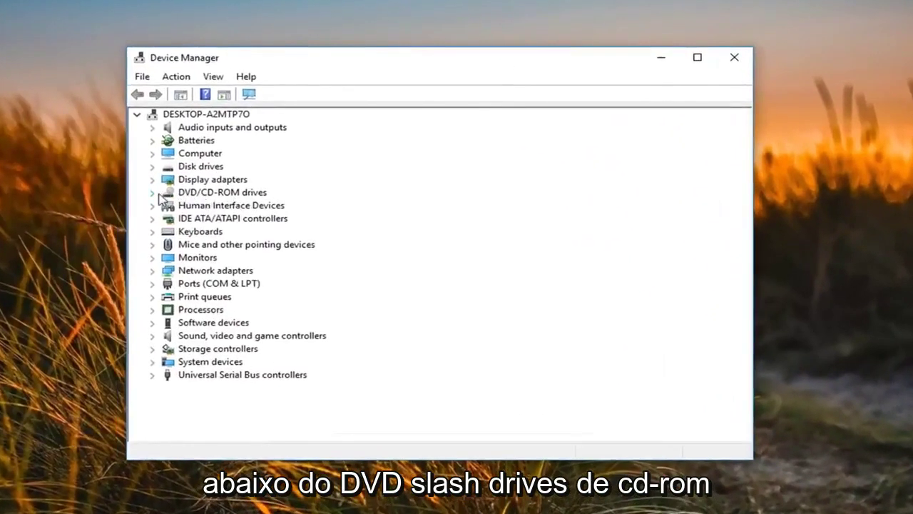
left_click(153, 193)
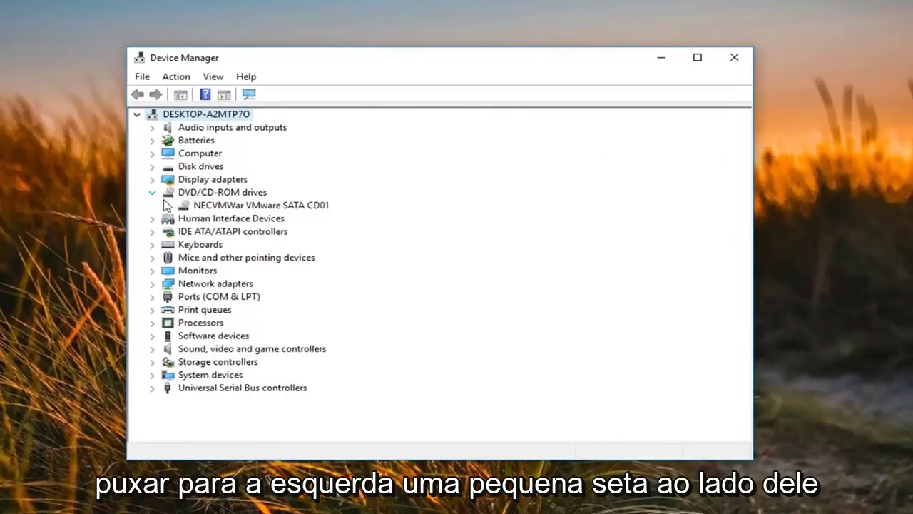
right_click(197, 209)
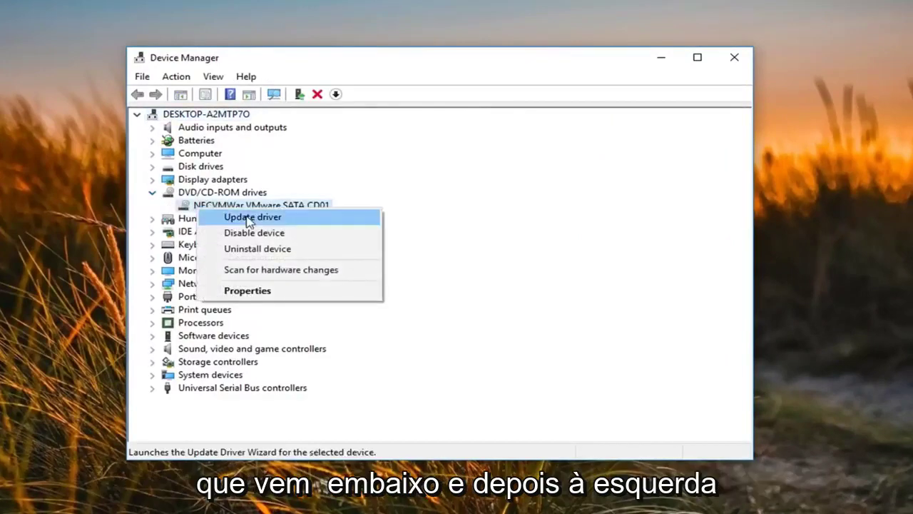
left_click(282, 214)
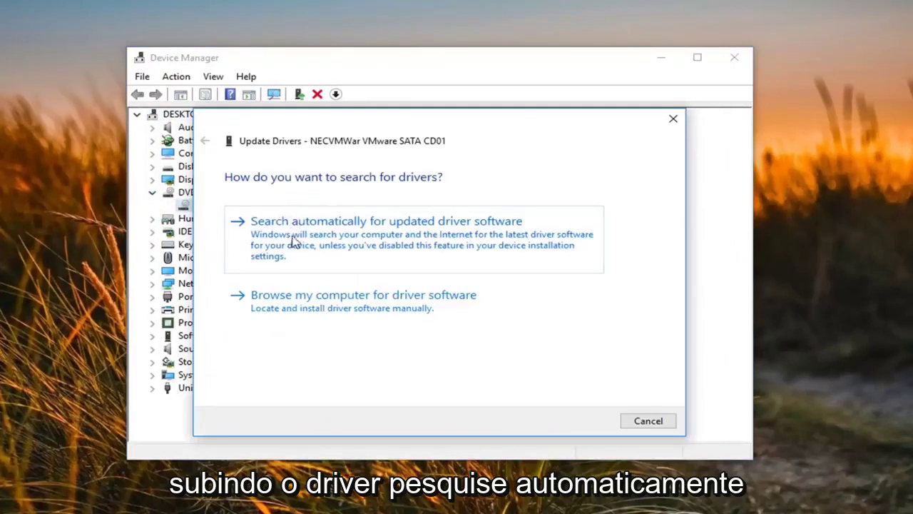
left_click(387, 243)
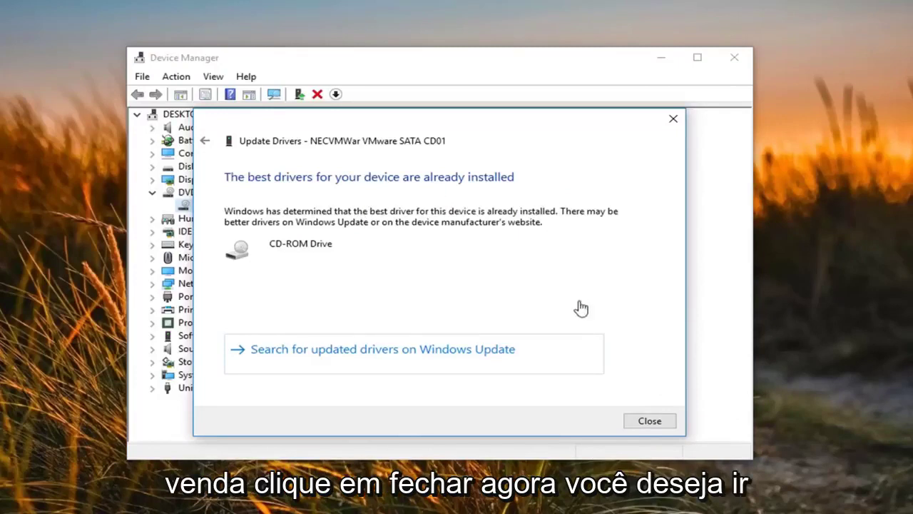
left_click(642, 422)
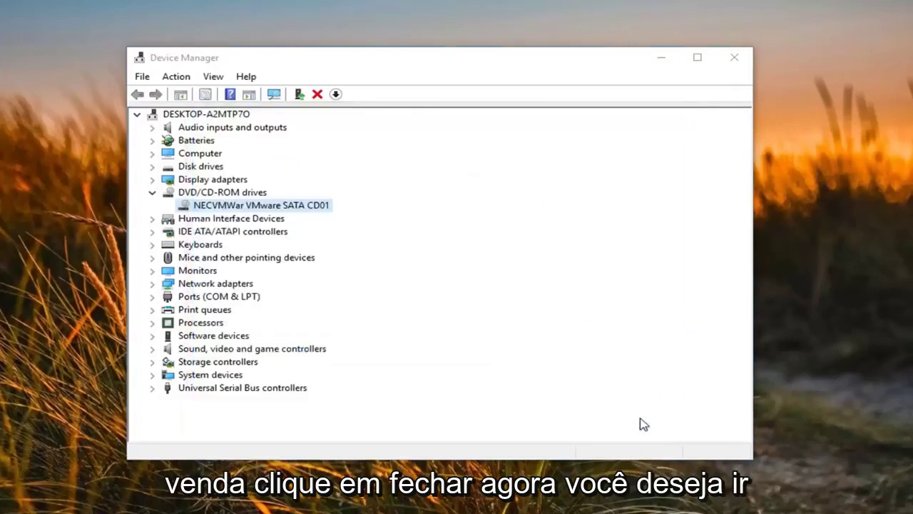
Uninstall the Standard SATA AHCI Controller from the IDE ATA/ATAPI controllers and put Device Manager away.
left_click(229, 234)
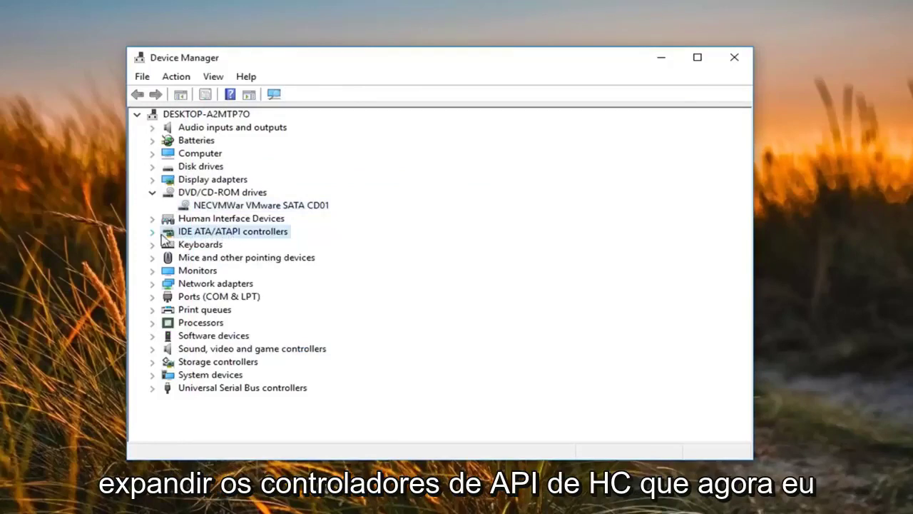
left_click(152, 232)
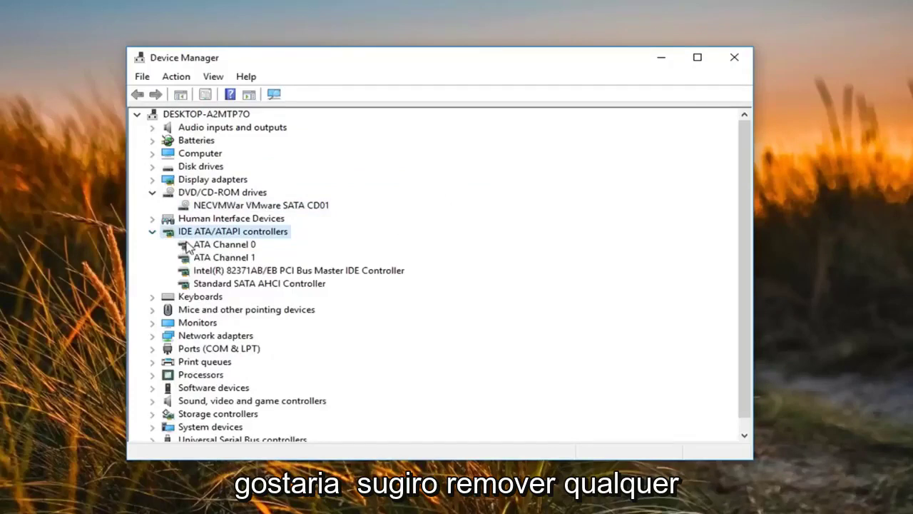
left_click(214, 284)
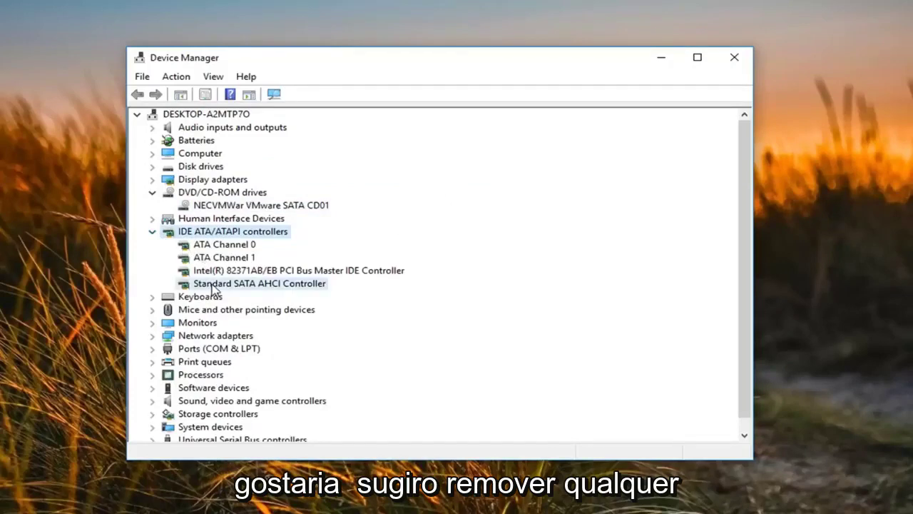
right_click(261, 287)
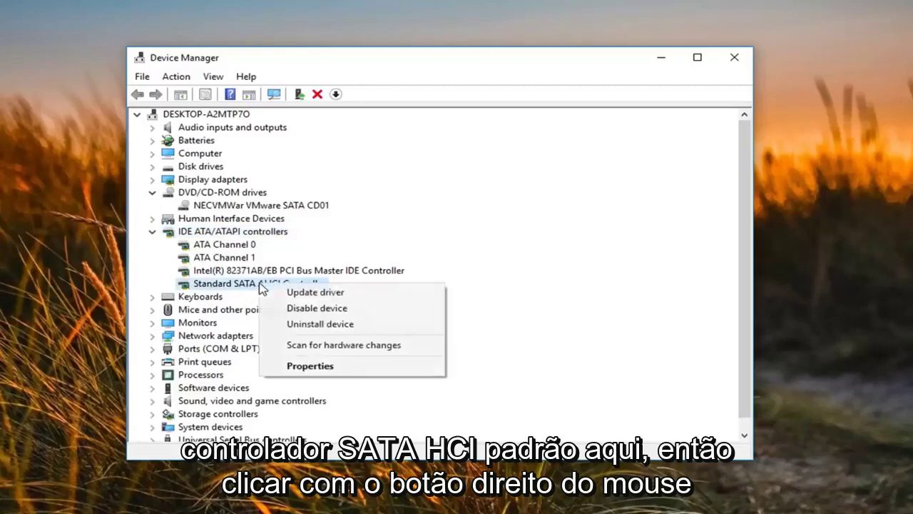
left_click(311, 324)
left_click(469, 348)
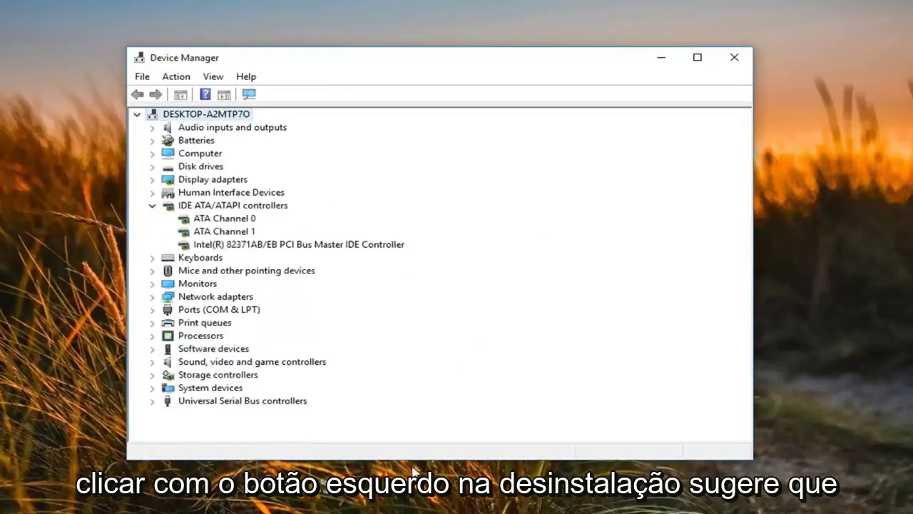
left_click(654, 62)
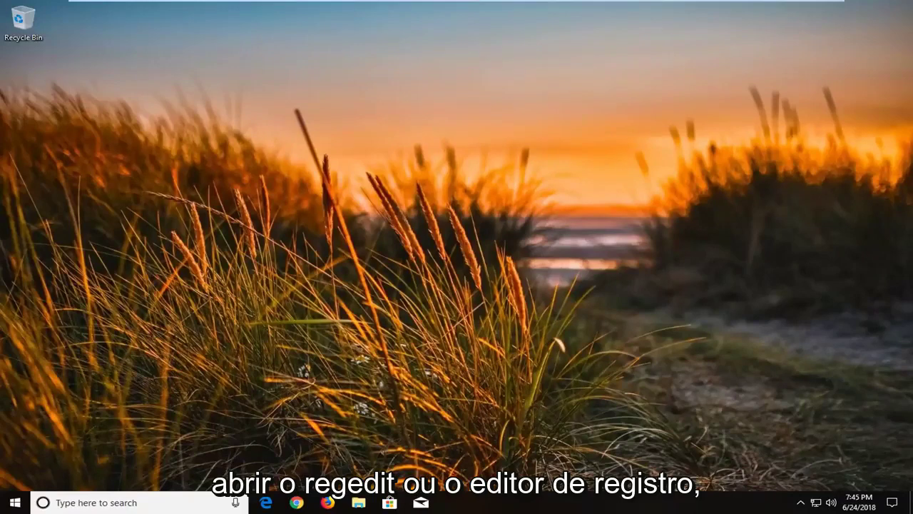
Find regedit through Windows search and run Registry Editor as administrator, allowing it to make changes.
left_click(13, 503)
type("reg")
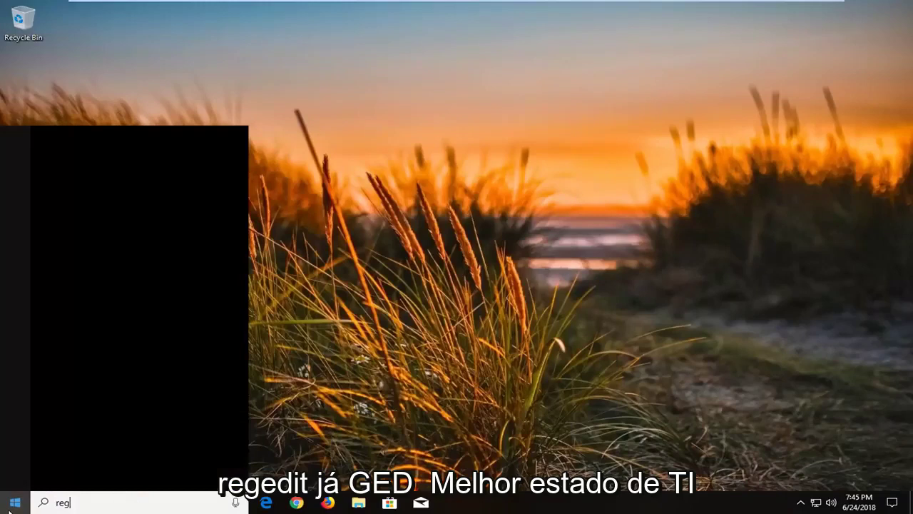
type("edit")
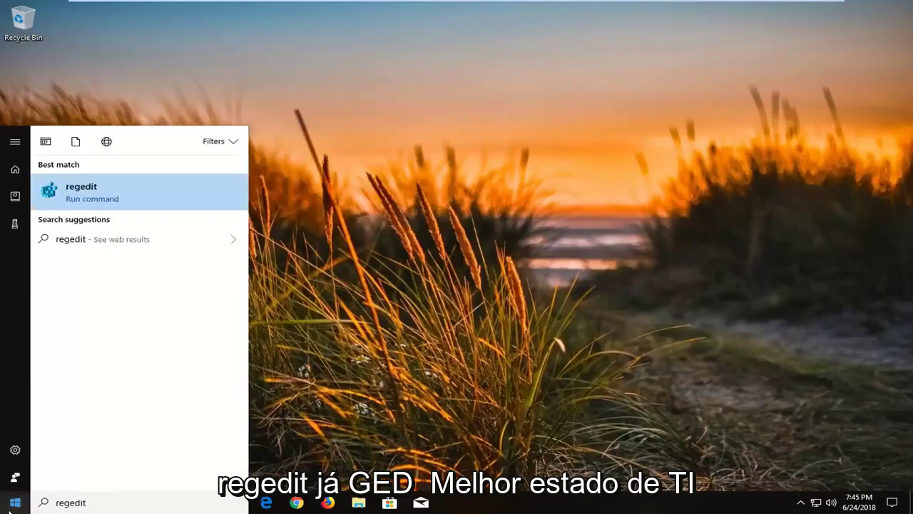
right_click(102, 188)
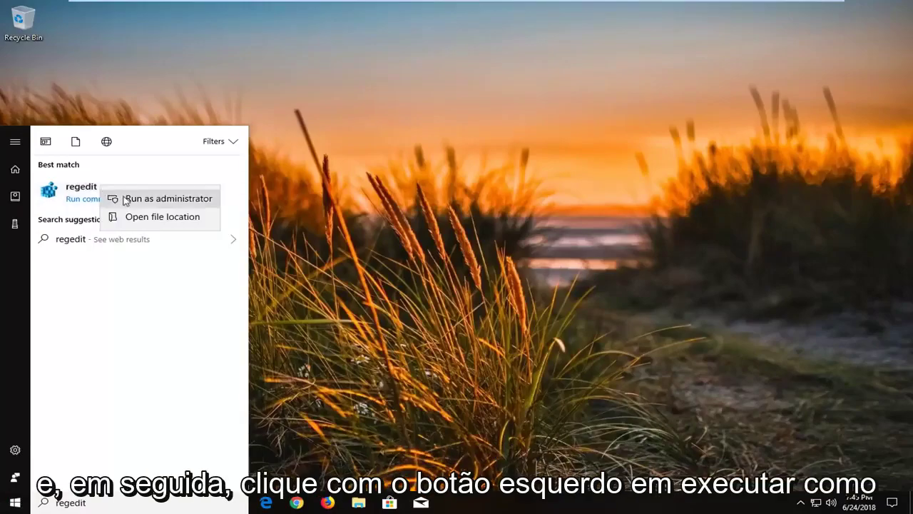
left_click(126, 200)
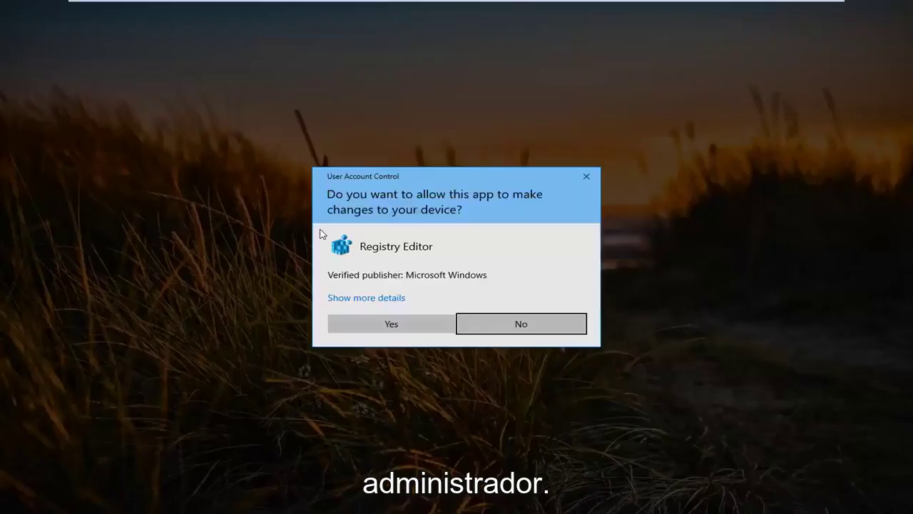
left_click(389, 326)
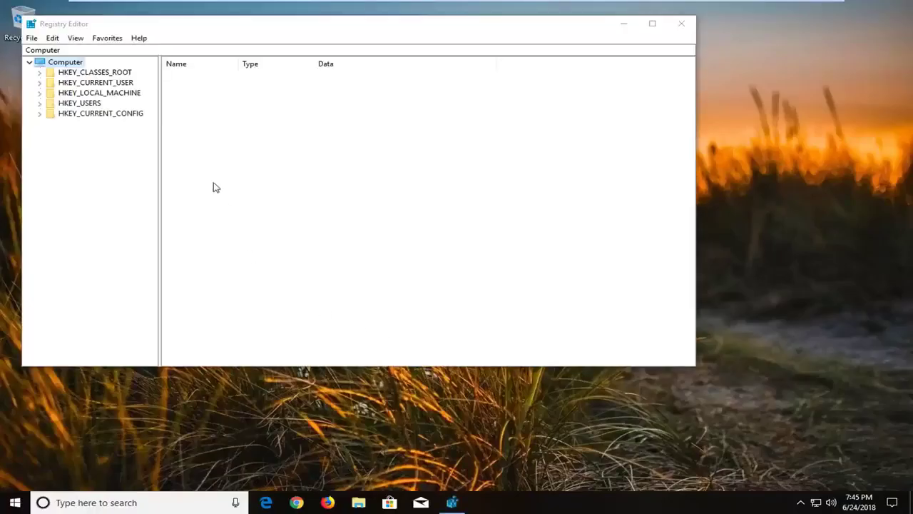
Expand the registry key HKEY_LOCAL_MACHINE\SYSTEM\CurrentControlSet\Control\Class, widening the key tree so the key names are readable.
left_click_drag(230, 31, 334, 45)
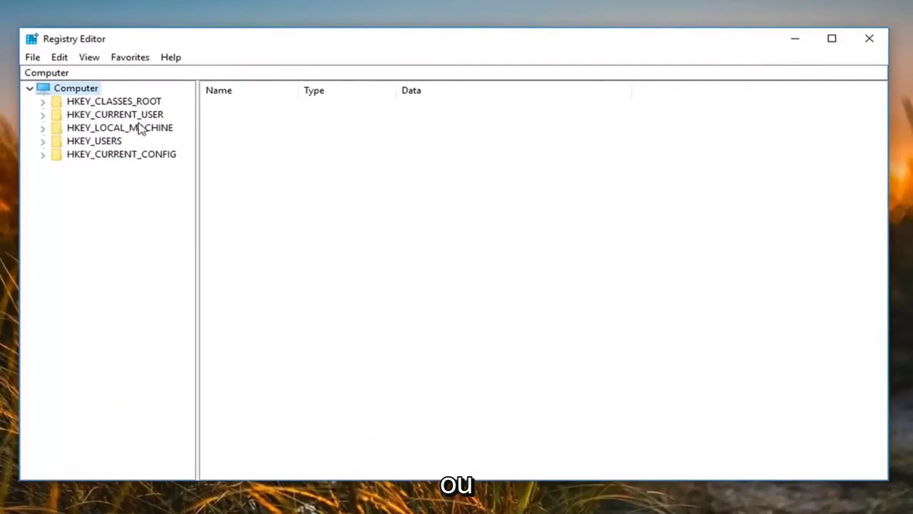
left_click(59, 130)
double_click(79, 133)
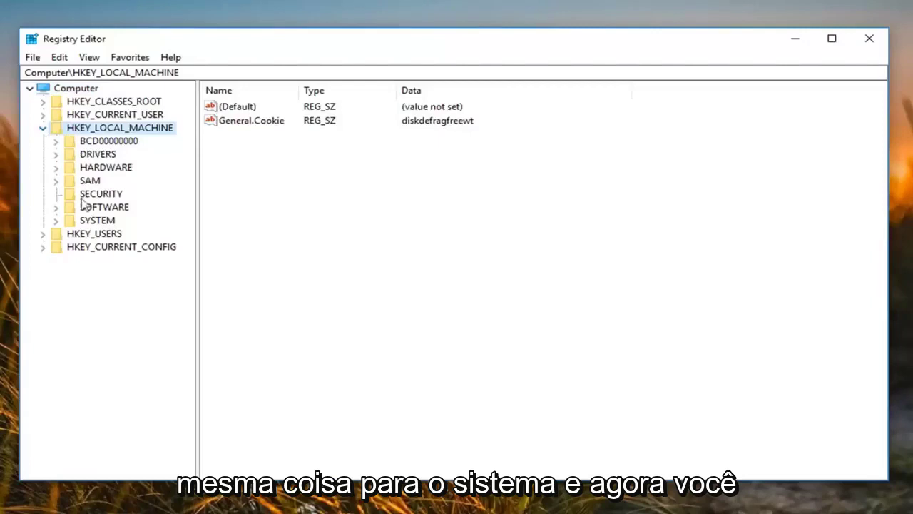
double_click(85, 221)
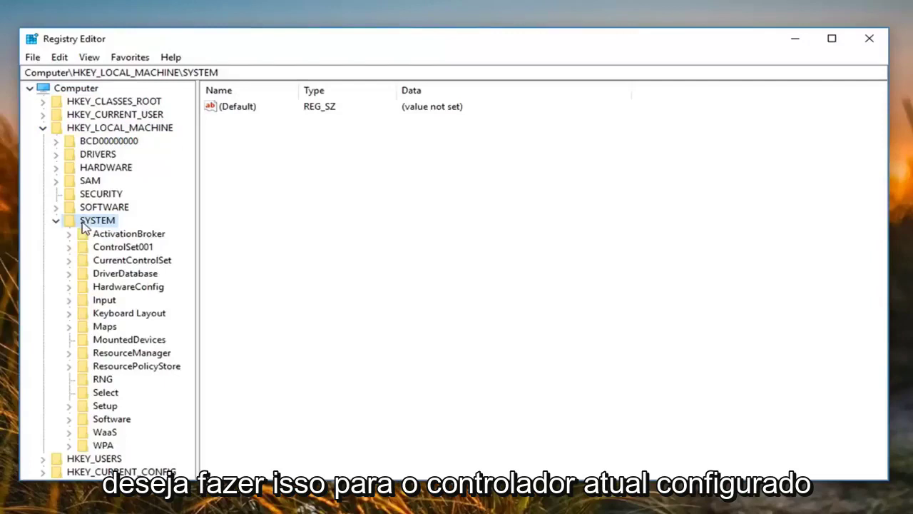
double_click(114, 262)
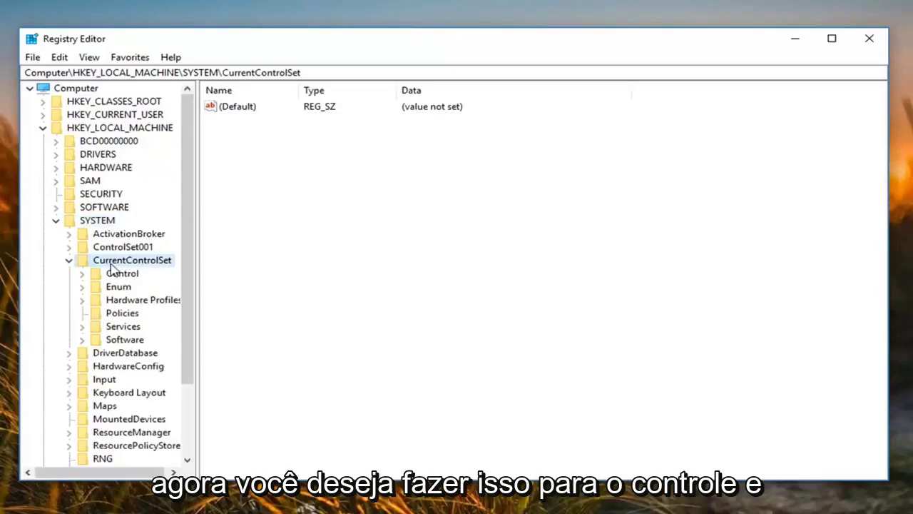
double_click(108, 273)
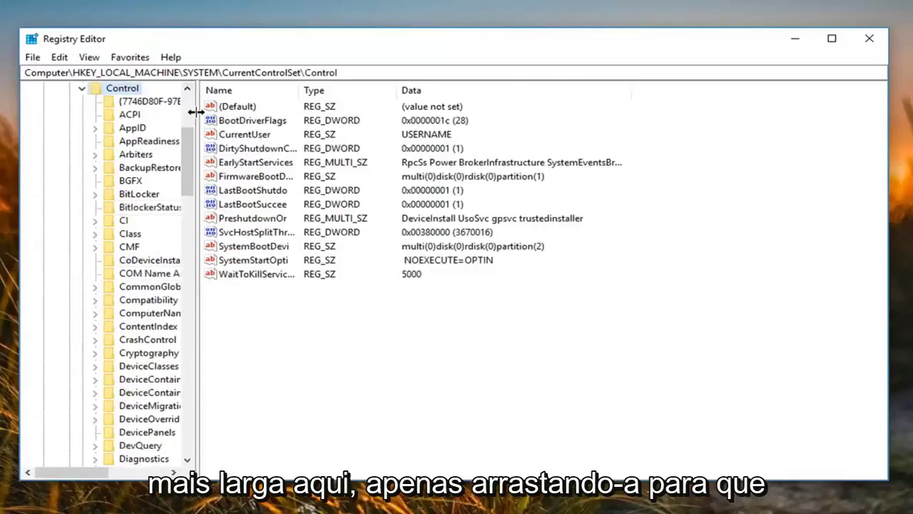
left_click_drag(198, 114, 275, 122)
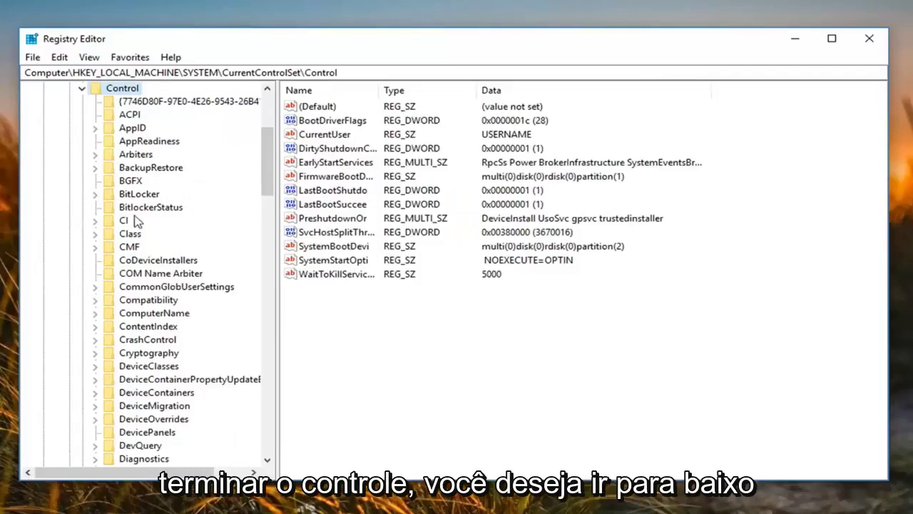
left_click(131, 234)
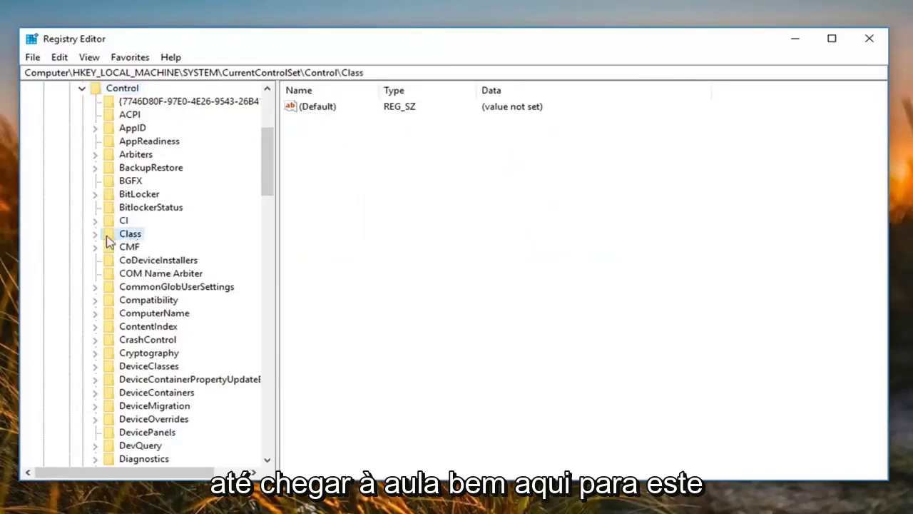
double_click(114, 238)
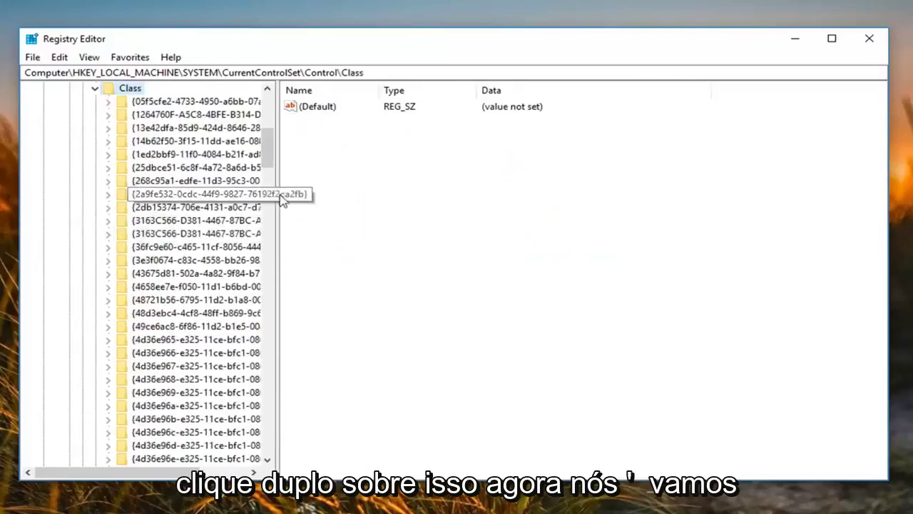
Widen the key tree to show full key names and select the {4d36e965-e325-11ce-bfc1-08002be10318} key under Class.
left_click_drag(279, 194, 391, 199)
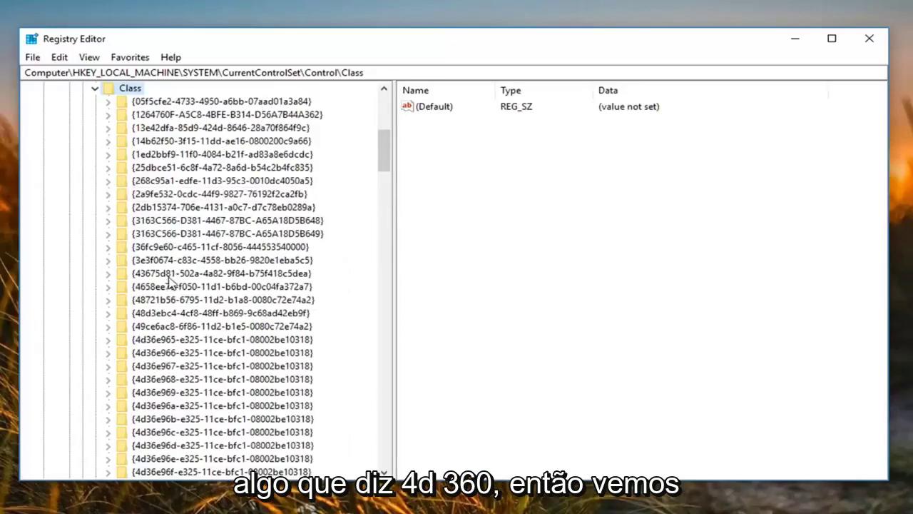
scroll(172, 286, "down", 1)
left_click(157, 301)
left_click(155, 288)
left_click(156, 301)
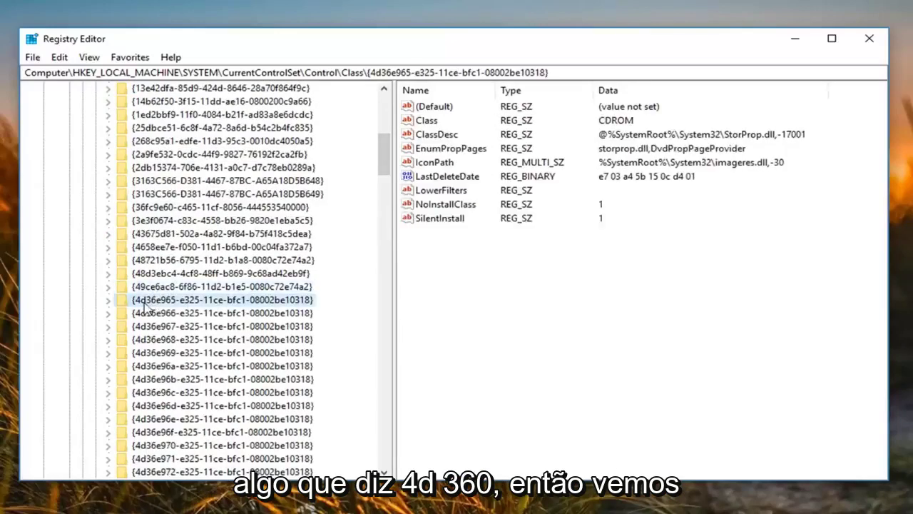
scroll(153, 314, "up", 1)
scroll(150, 330, "down", 1)
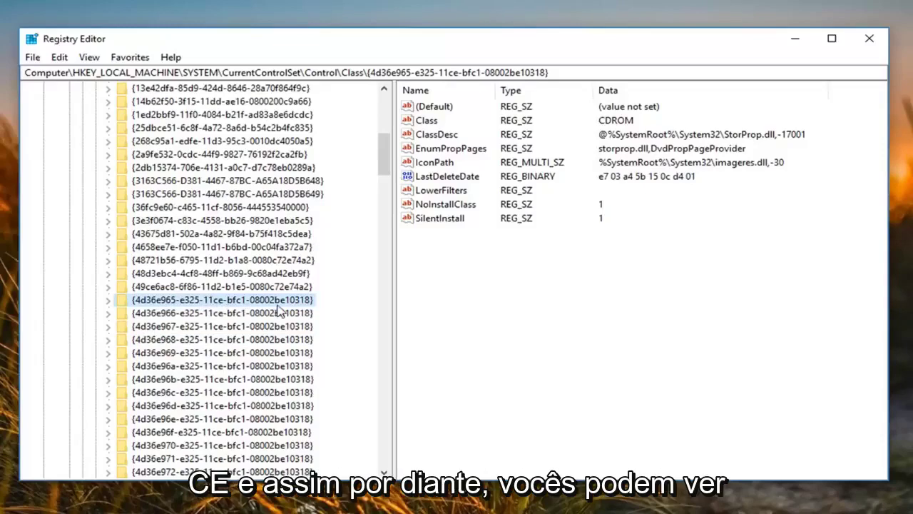
scroll(171, 319, "up", 2)
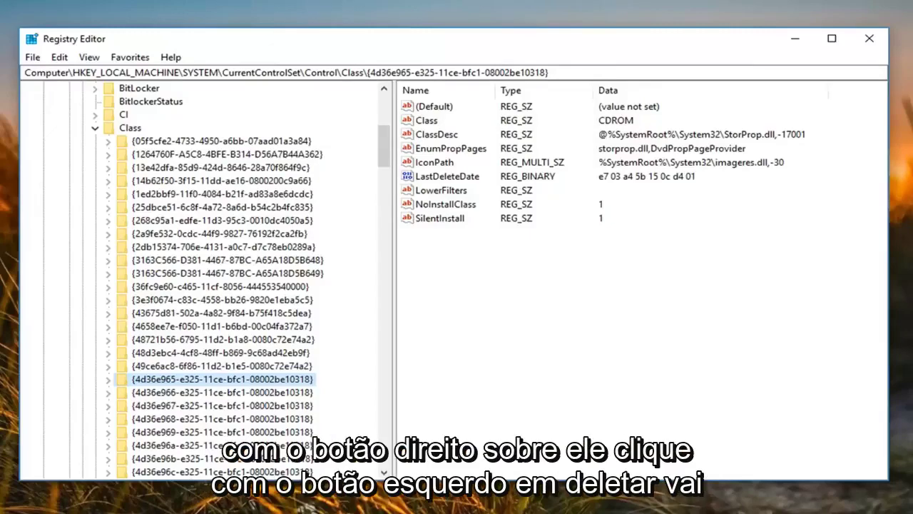
Permanently delete the LowerFilters value from the {4d36e965-e325-11ce-bfc1-08002be10318} key.
right_click(446, 192)
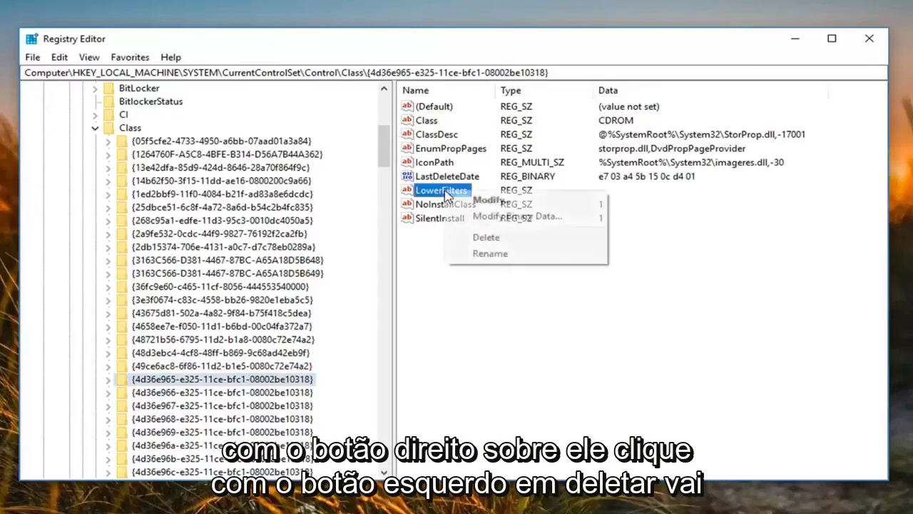
left_click(477, 237)
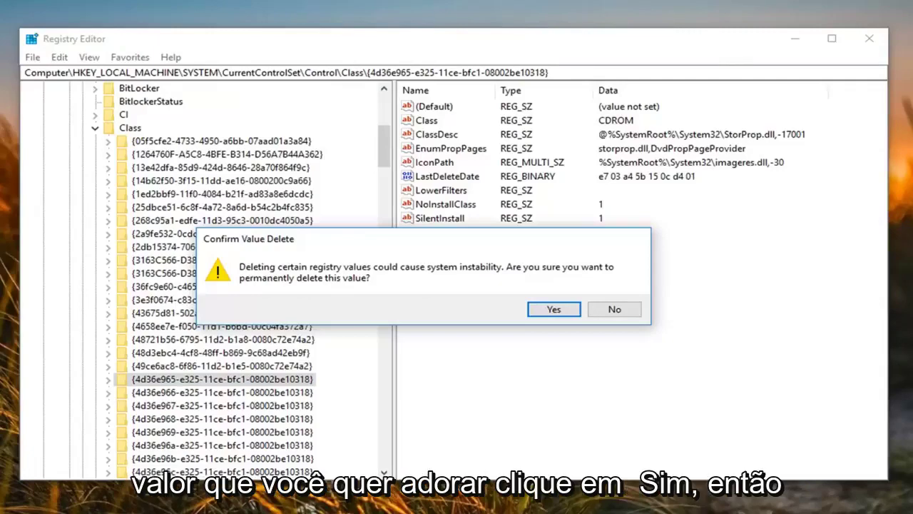
left_click(553, 312)
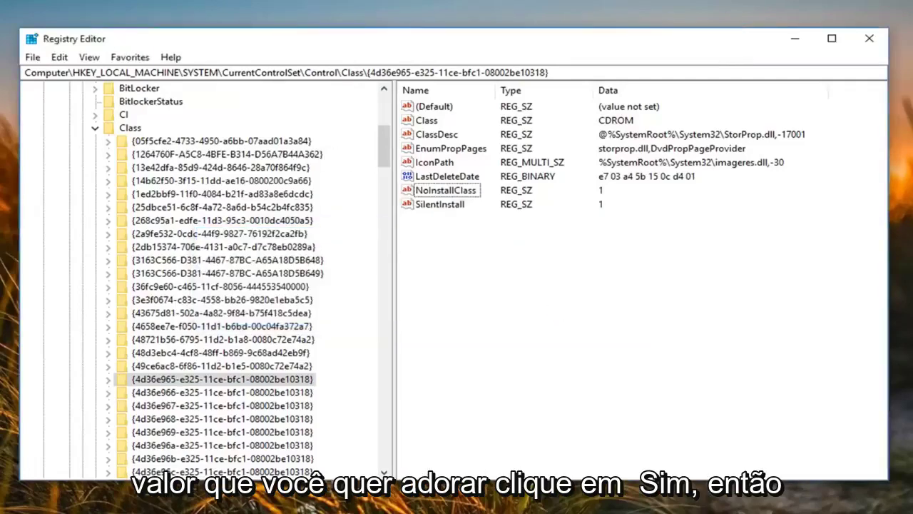